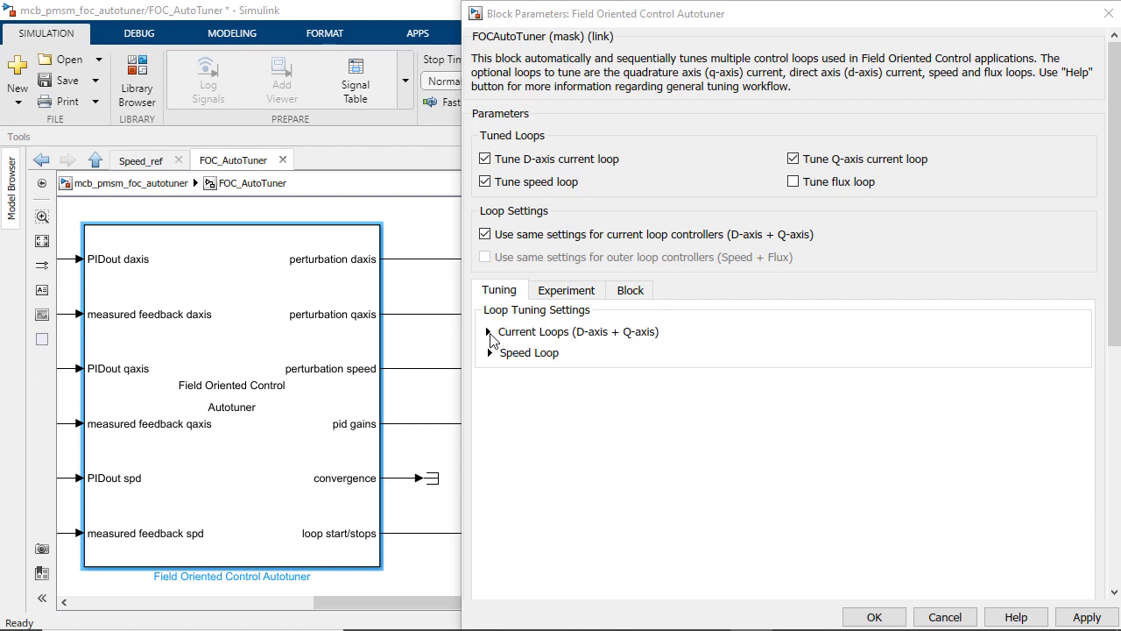
Step: Set the current loops' target bandwidth to 3000 rad/s and phase margin to 80 degrees
click(488, 332)
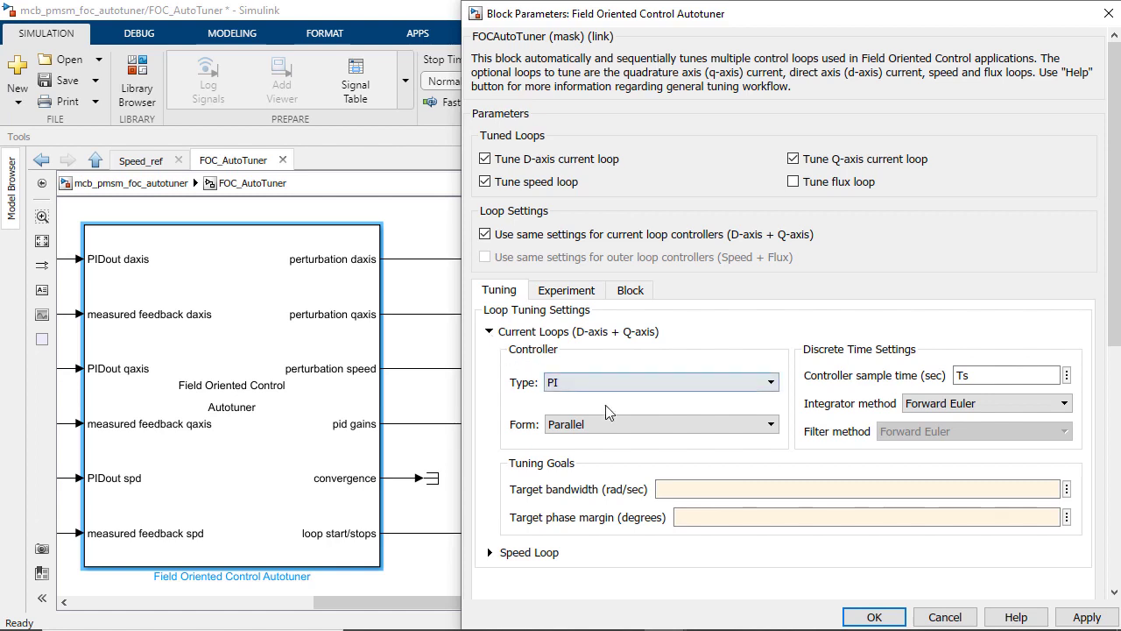
click(740, 486)
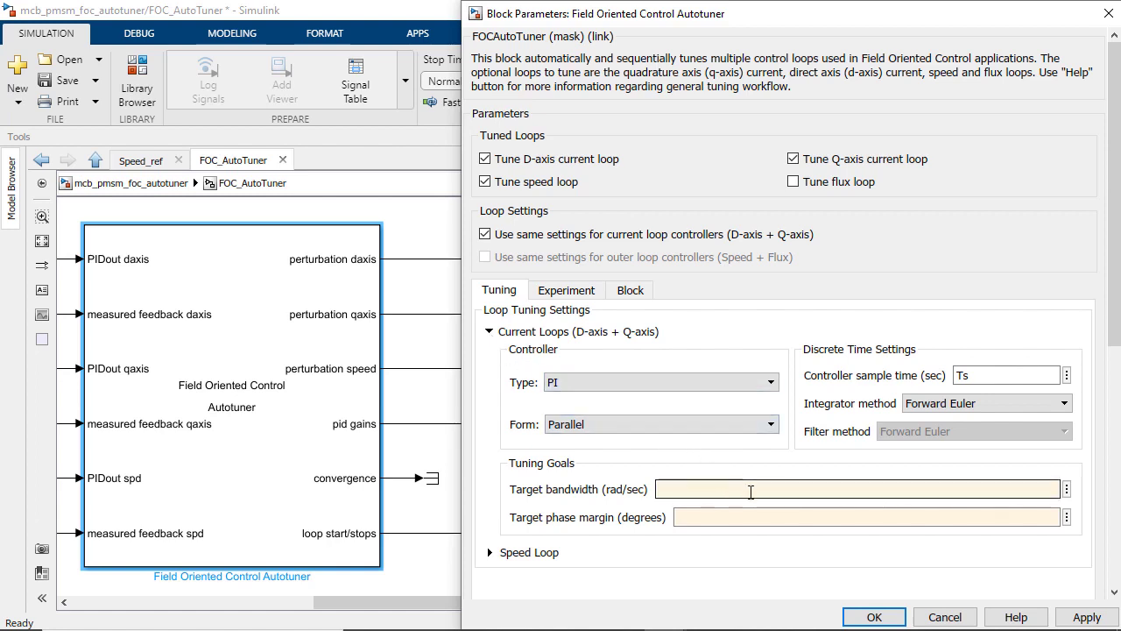
text(3000)
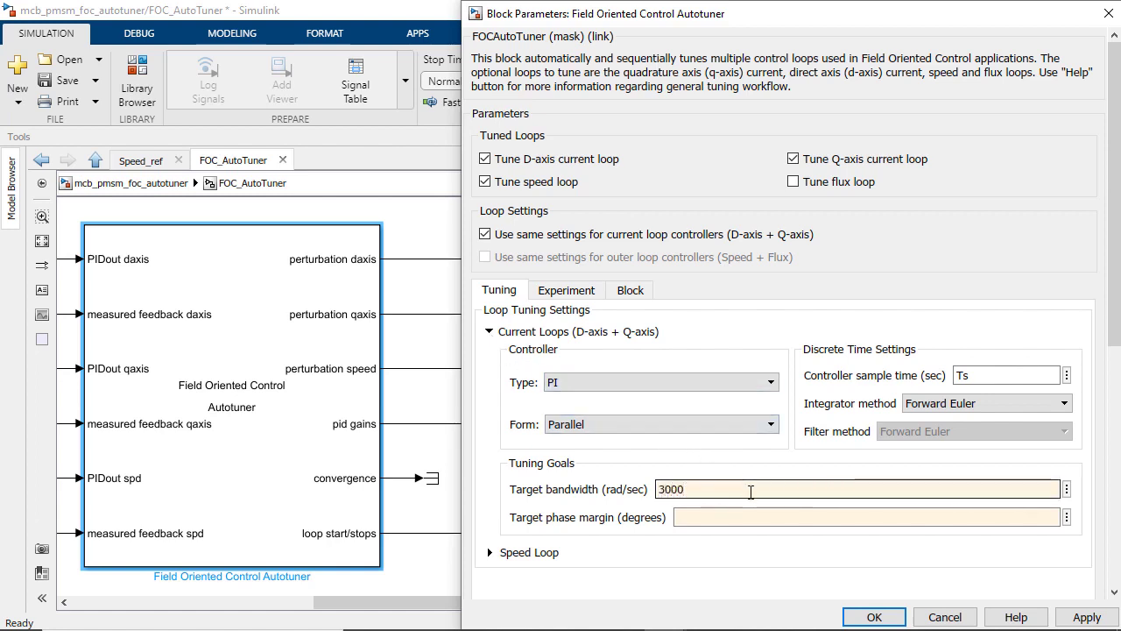
click(754, 518)
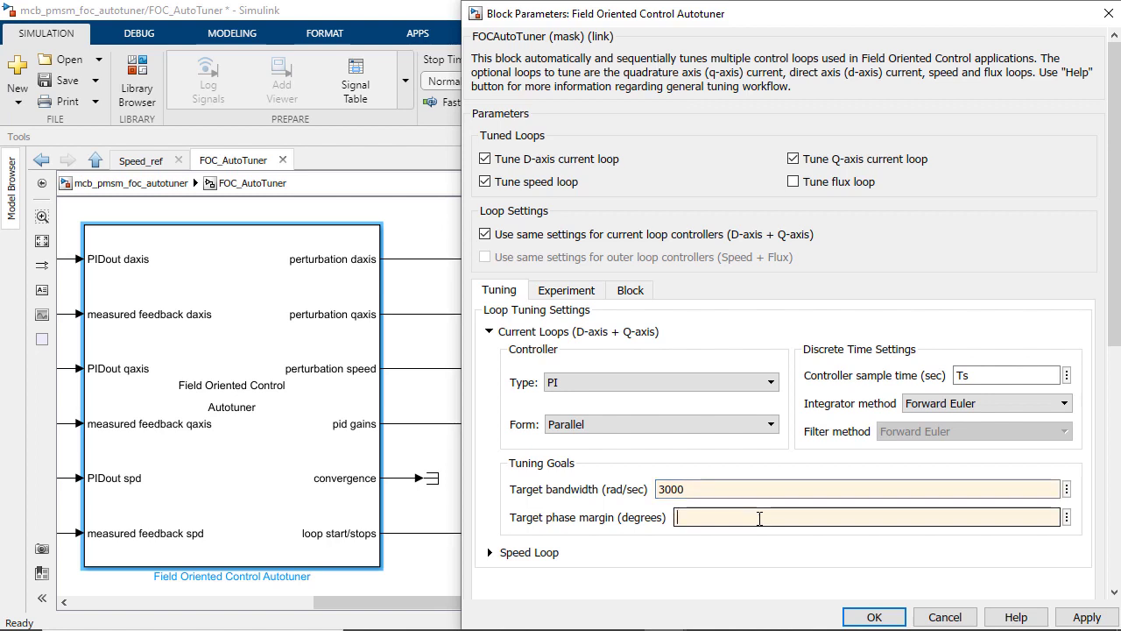
text(80)
Step: Set the speed loop's target bandwidth to 100 rad/s and phase margin to 60 degrees
scroll(771, 539, down, 3)
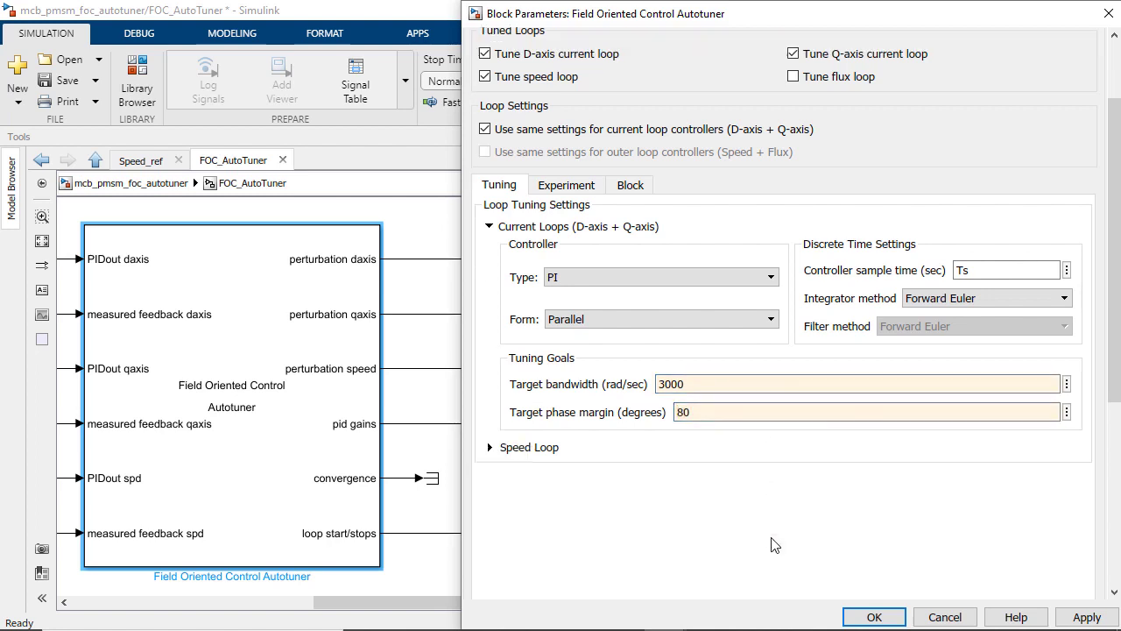
click(511, 403)
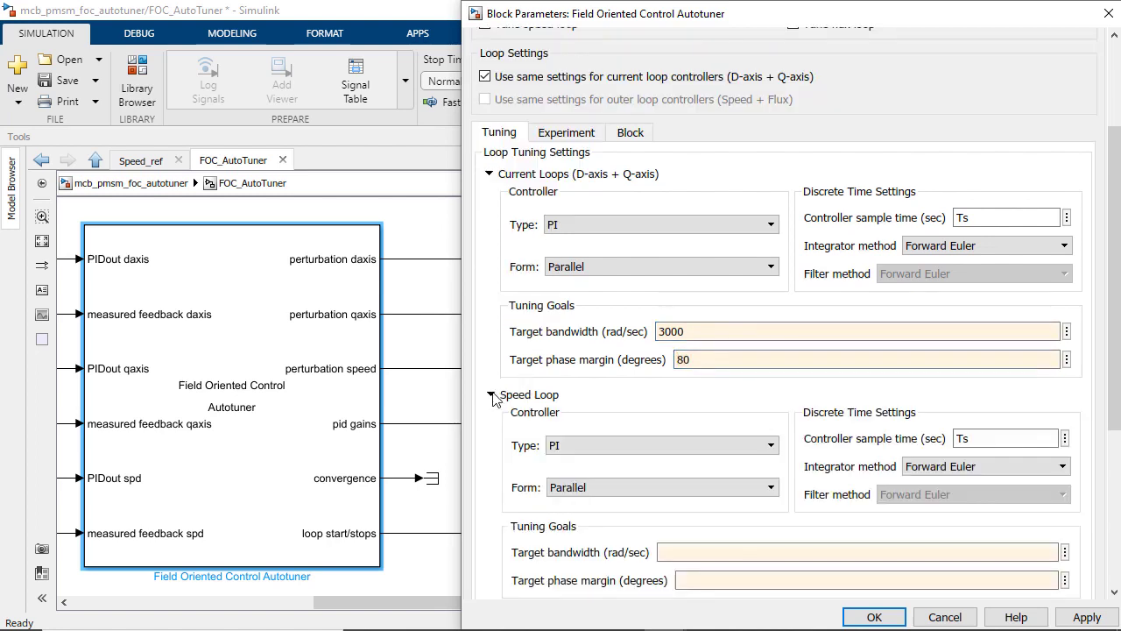
scroll(758, 491, down, 2)
click(771, 447)
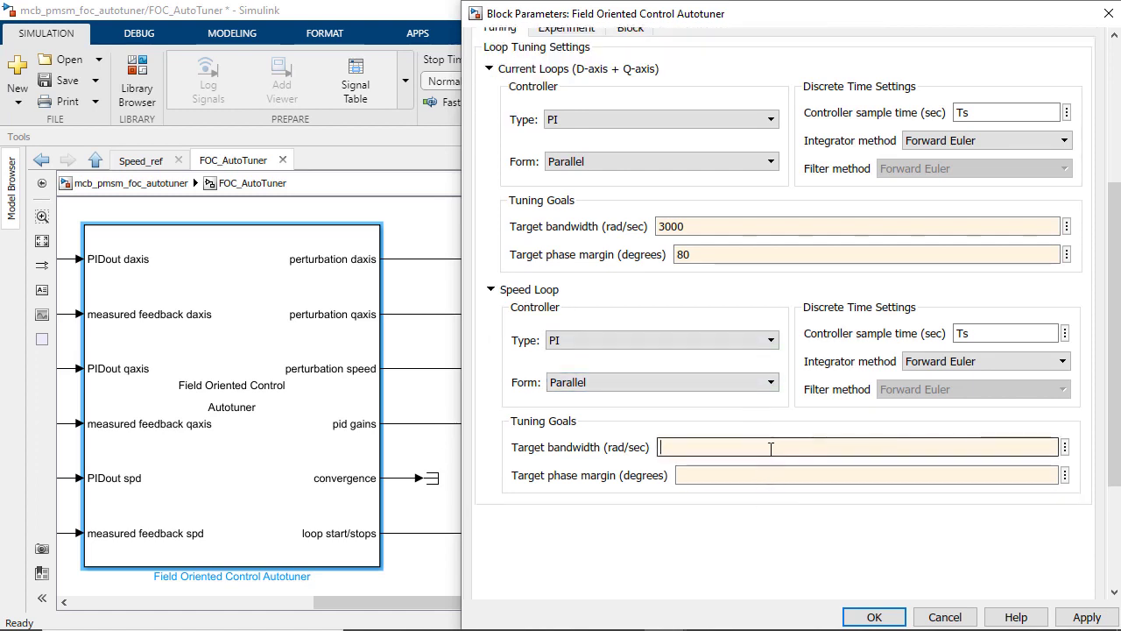
text(100)
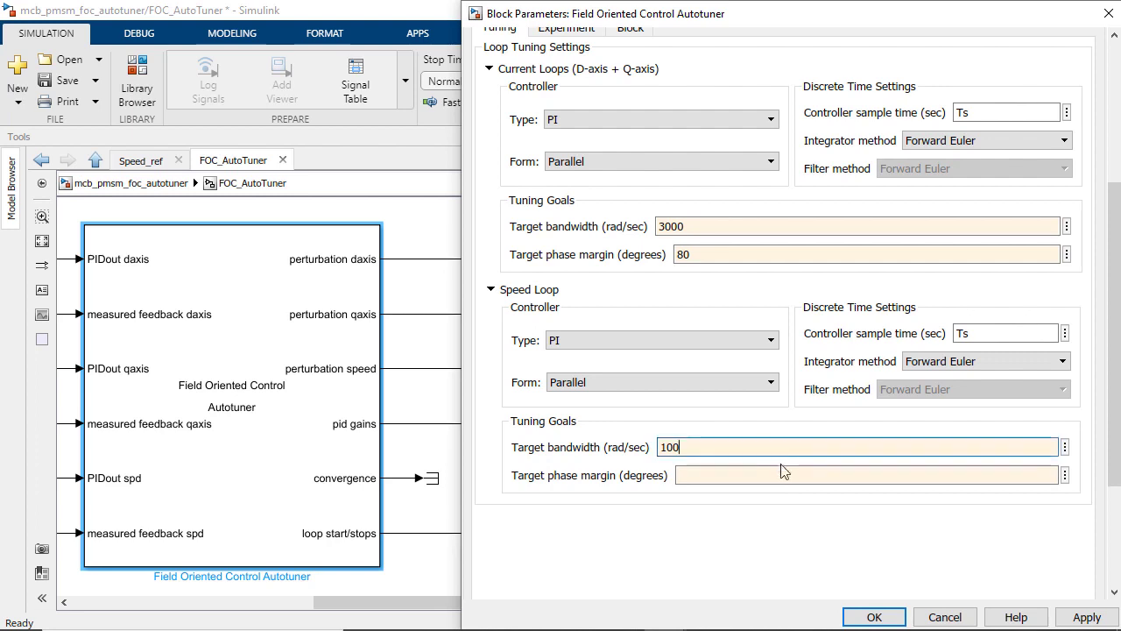
click(784, 474)
text(60)
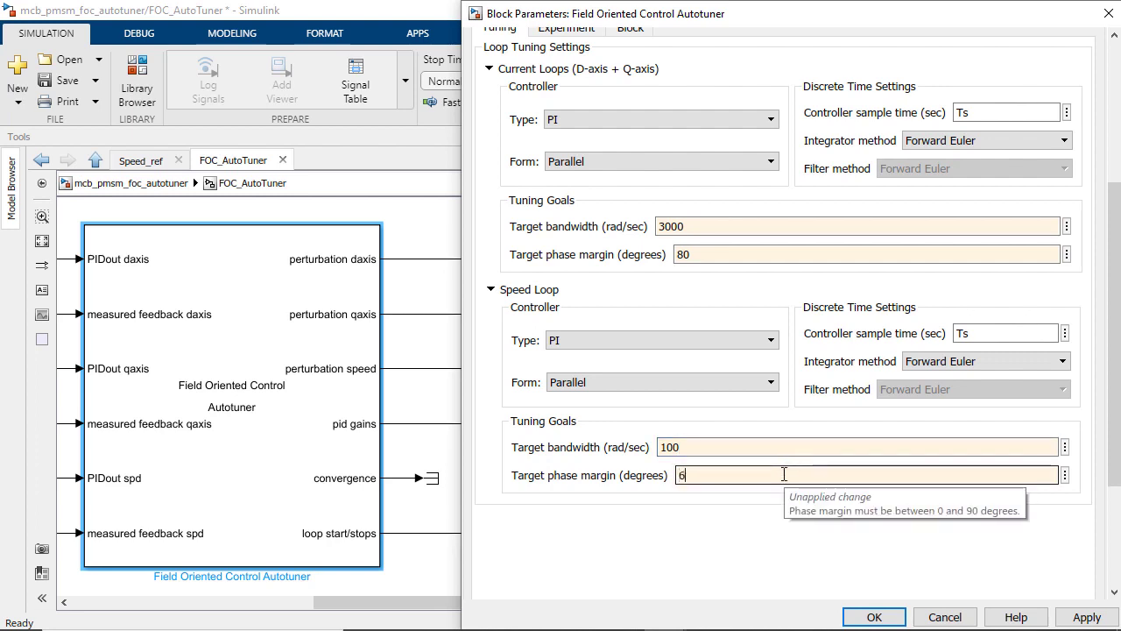
click(778, 518)
scroll(763, 490, up, 1)
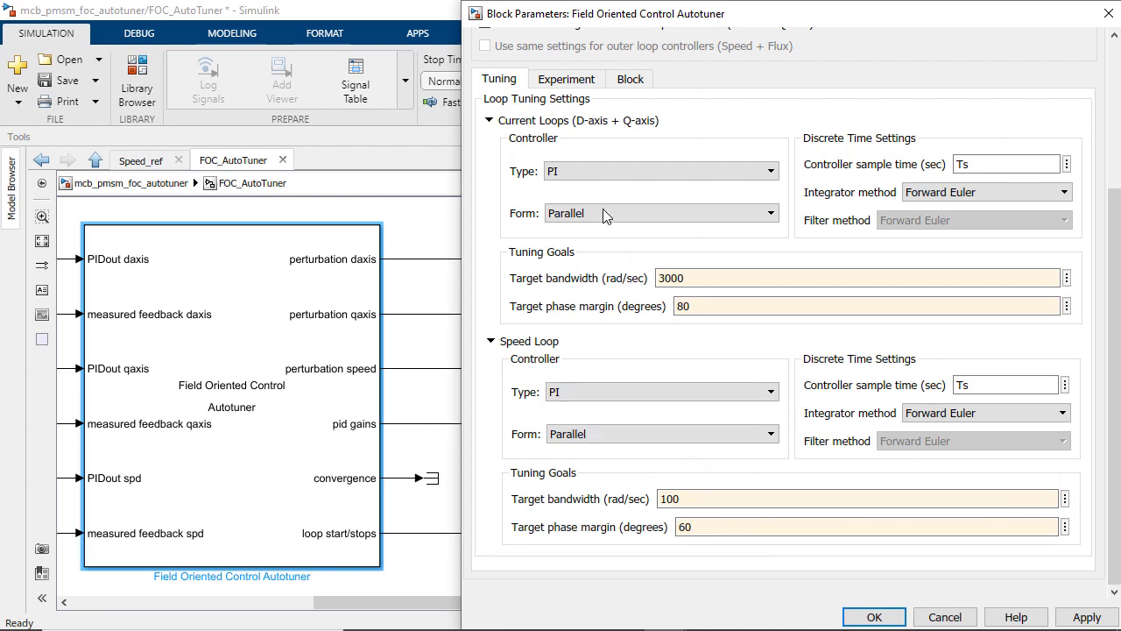
Step: On the Experiment tab, set the D-axis experiment to start at 6 s for 0.5 s
click(574, 81)
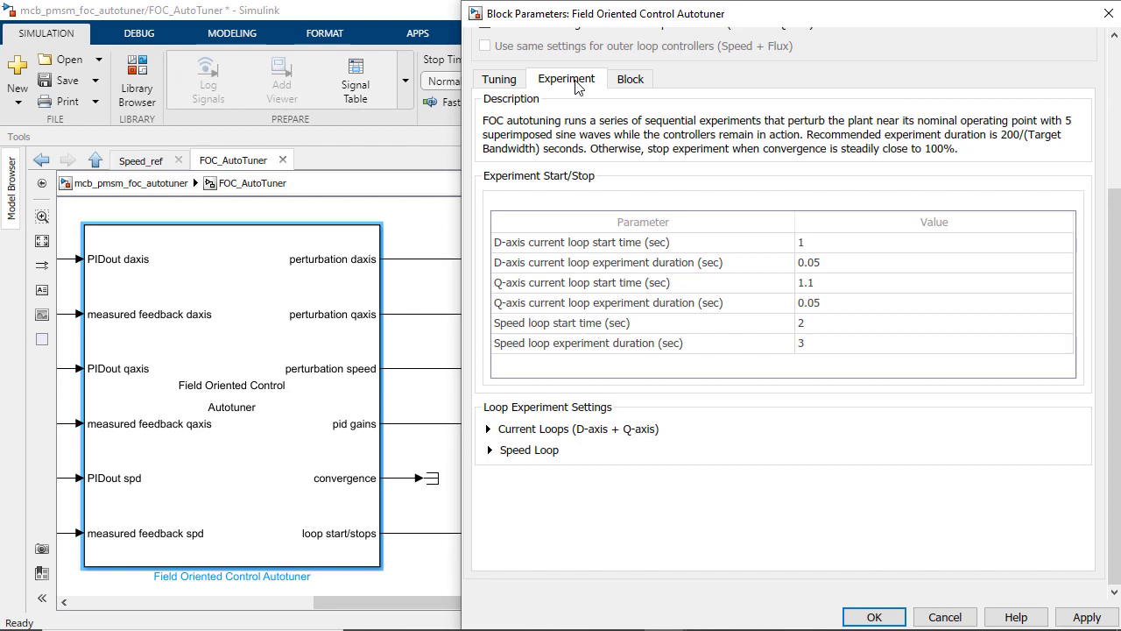
click(841, 243)
text(6)
click(853, 262)
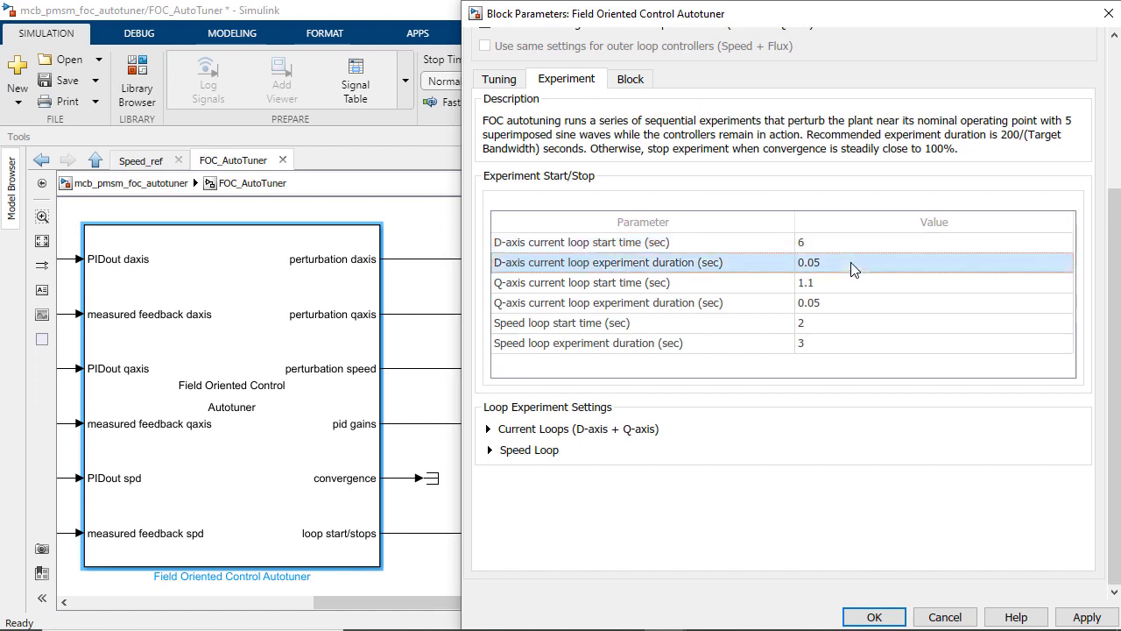
double_click(853, 262)
key(BackSpace)
key(BackSpace)
key(BackSpace)
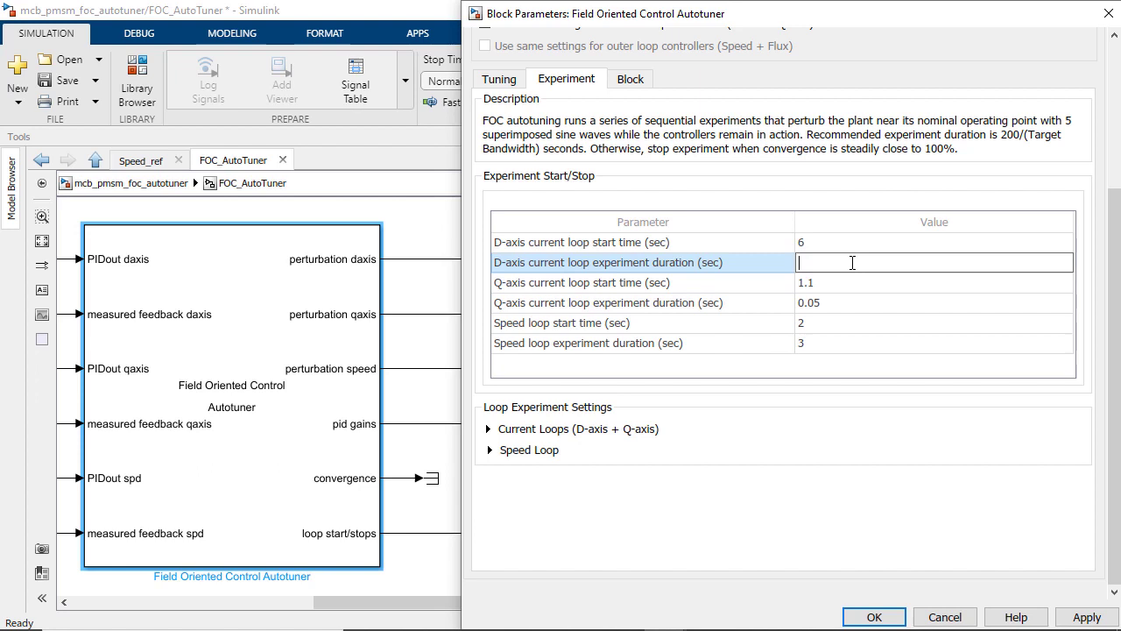
text(0.5)
Step: Set the Q-axis experiment to start at 7 s for 0.5 s, and the speed loop at 8 s
double_click(858, 282)
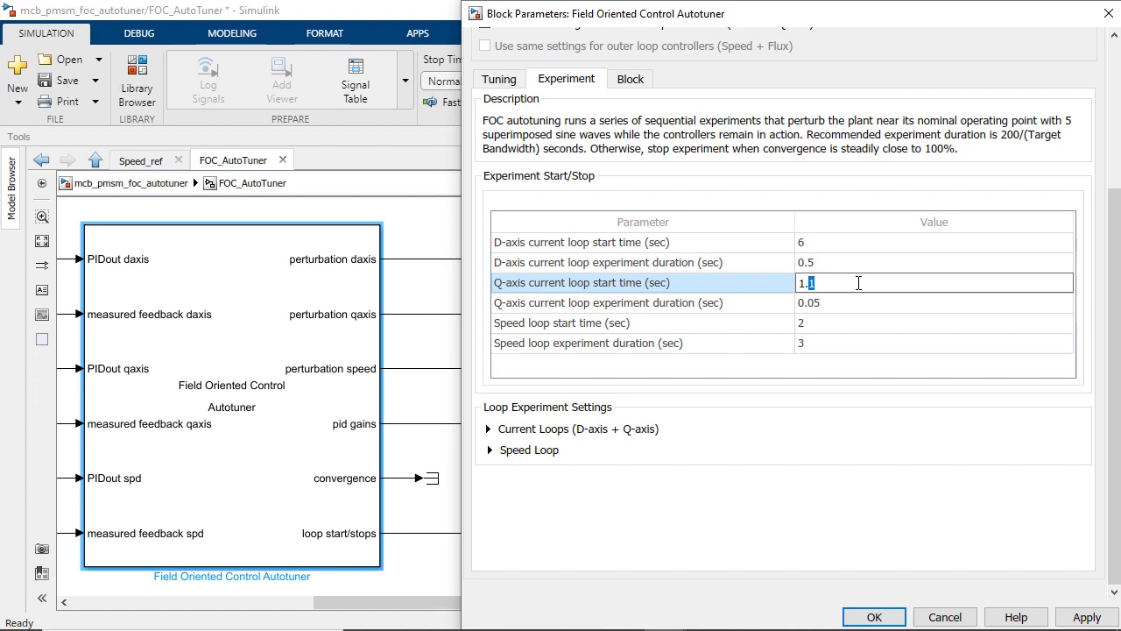
key(BackSpace)
key(BackSpace)
key(BackSpace)
text(7)
double_click(856, 303)
text(0.5)
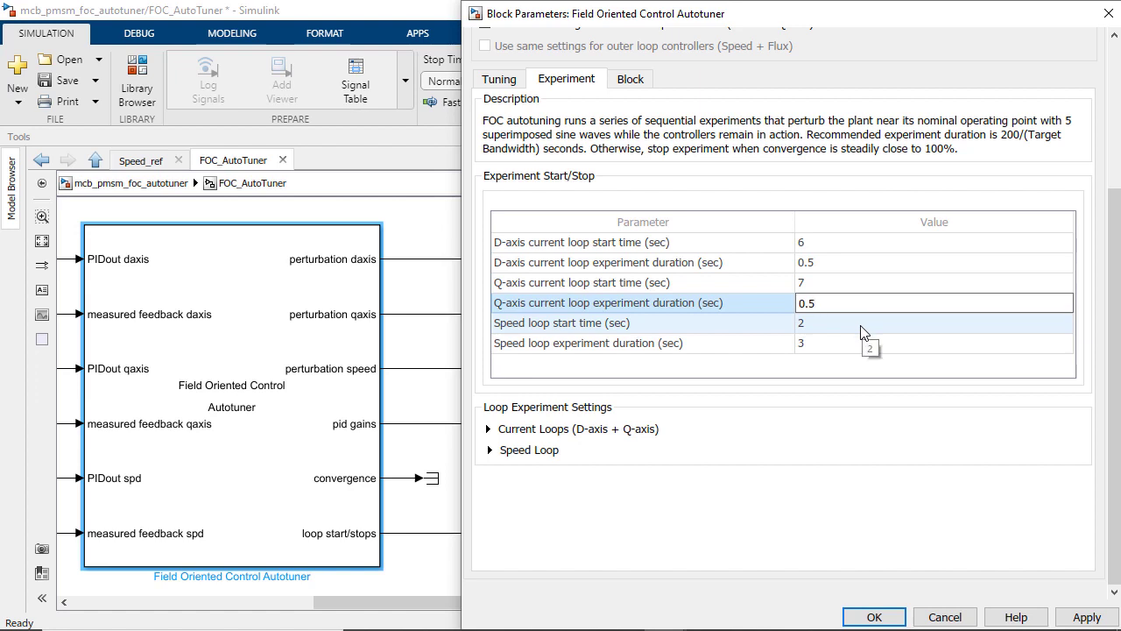
double_click(862, 323)
text(8)
click(864, 343)
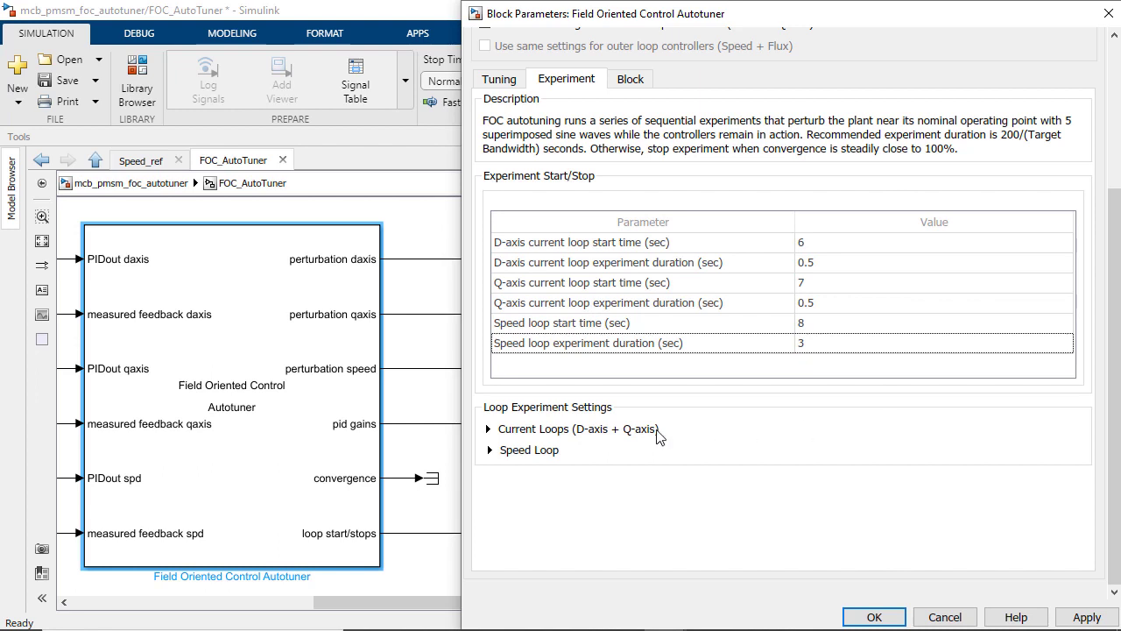
Step: Set the current-loop experiment sine amplitude to 0.15
click(491, 431)
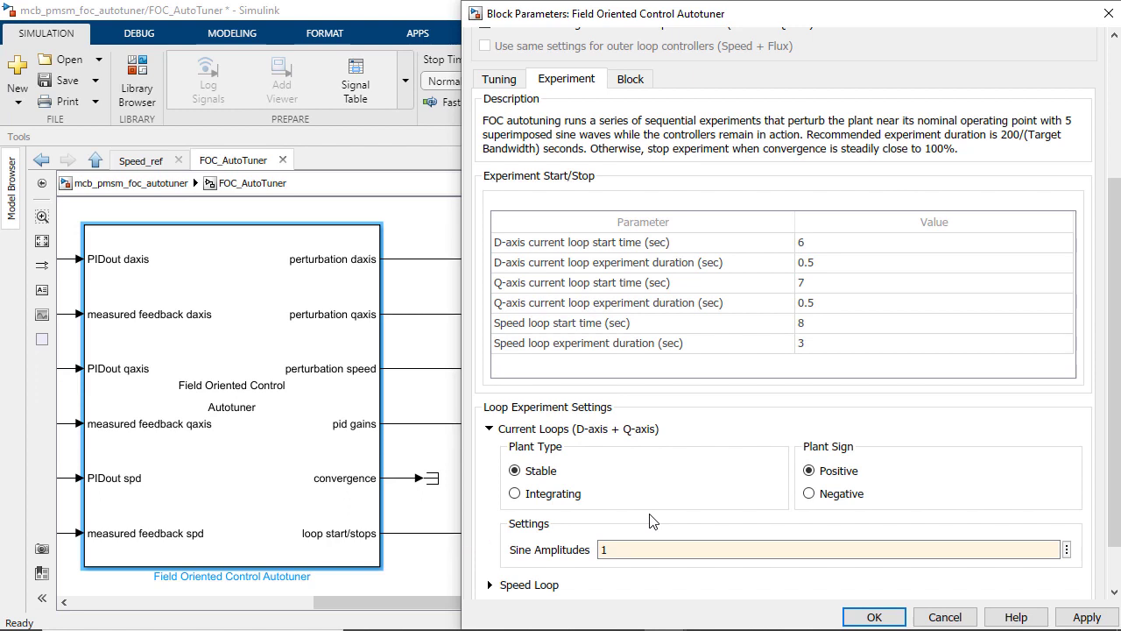
double_click(648, 549)
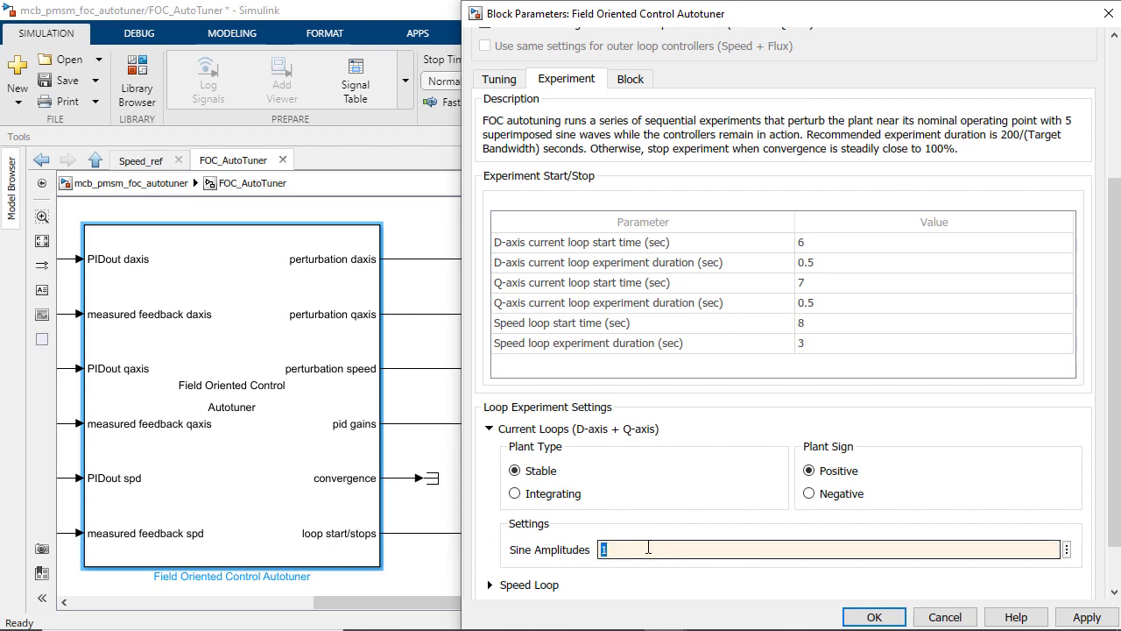
text(0.15)
scroll(647, 552, down, 2)
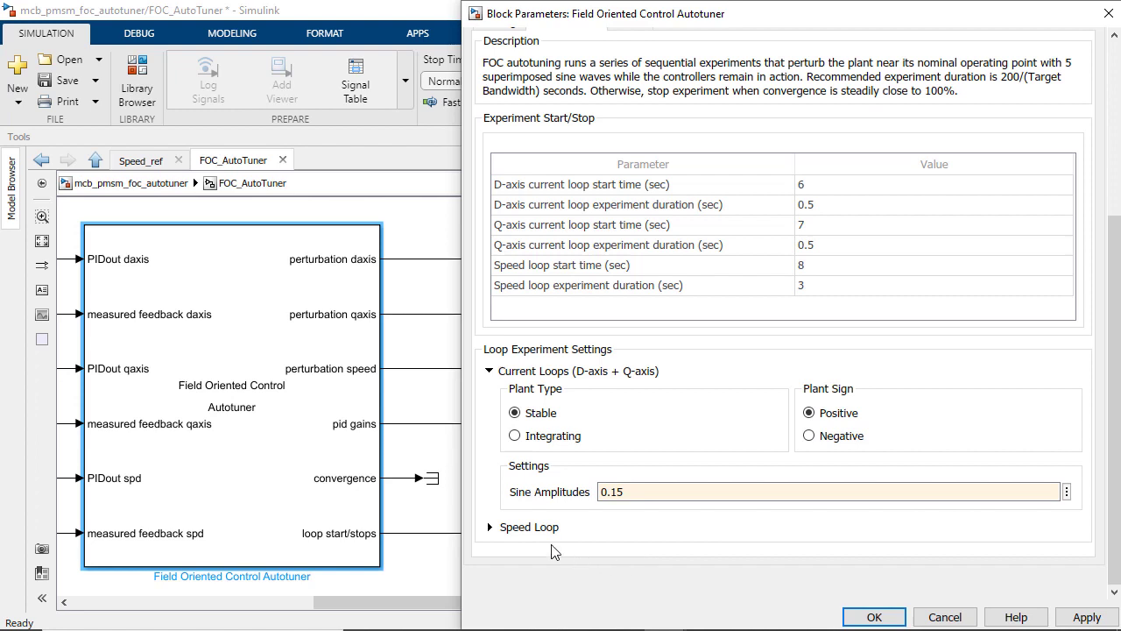
Step: Set the speed-loop experiment sine amplitude to 0.1 and bring up the Block tab options
click(491, 530)
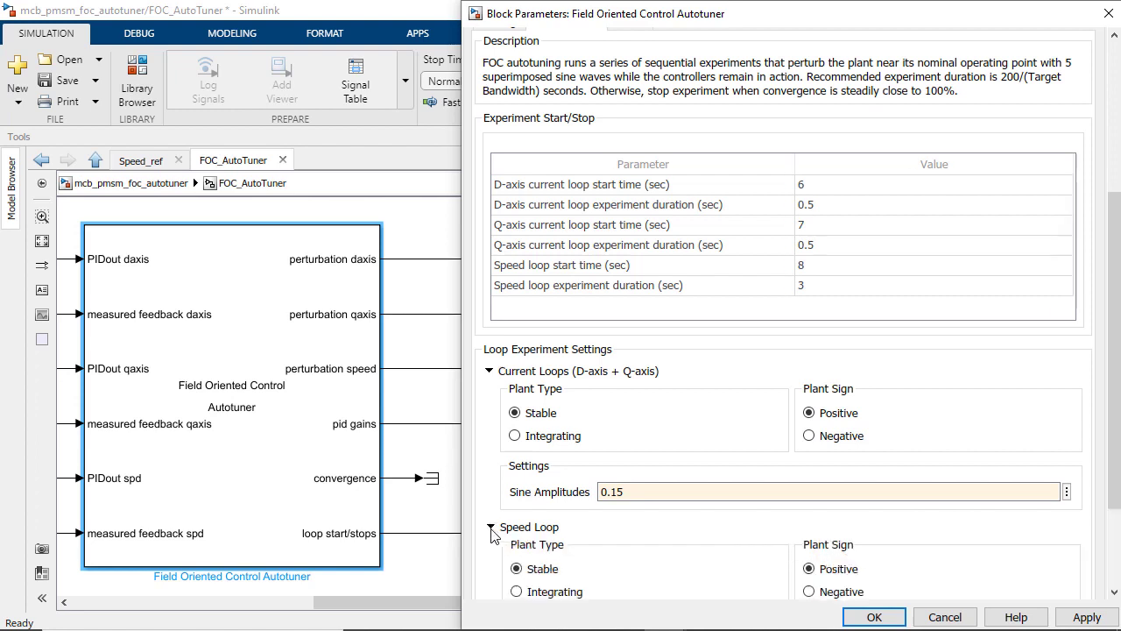
scroll(511, 543, down, 3)
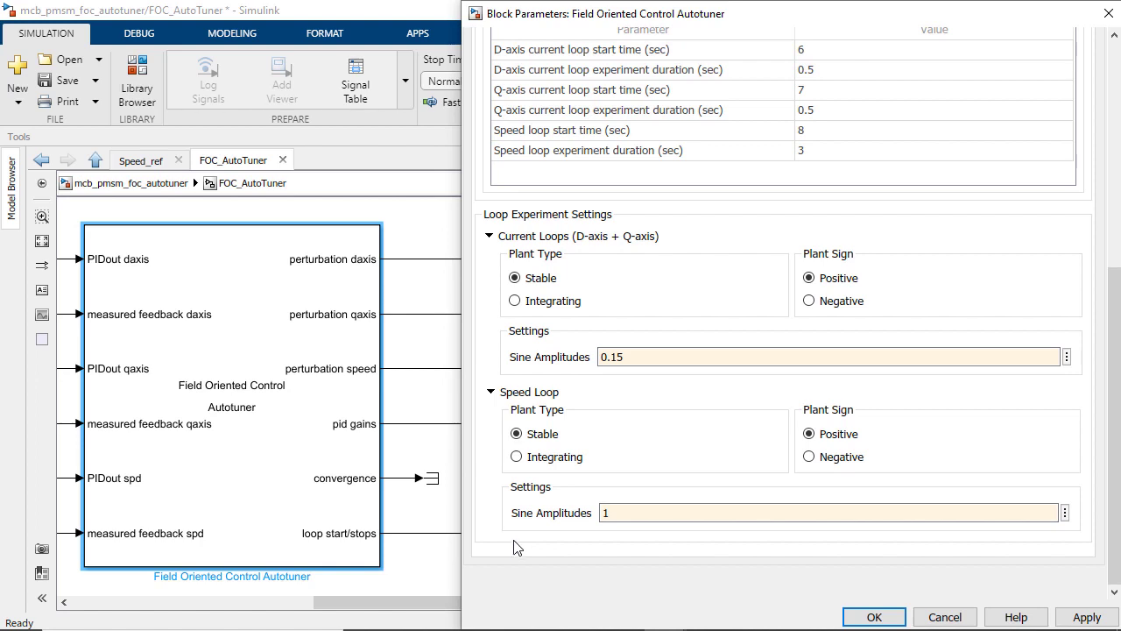
double_click(629, 514)
text(0.1)
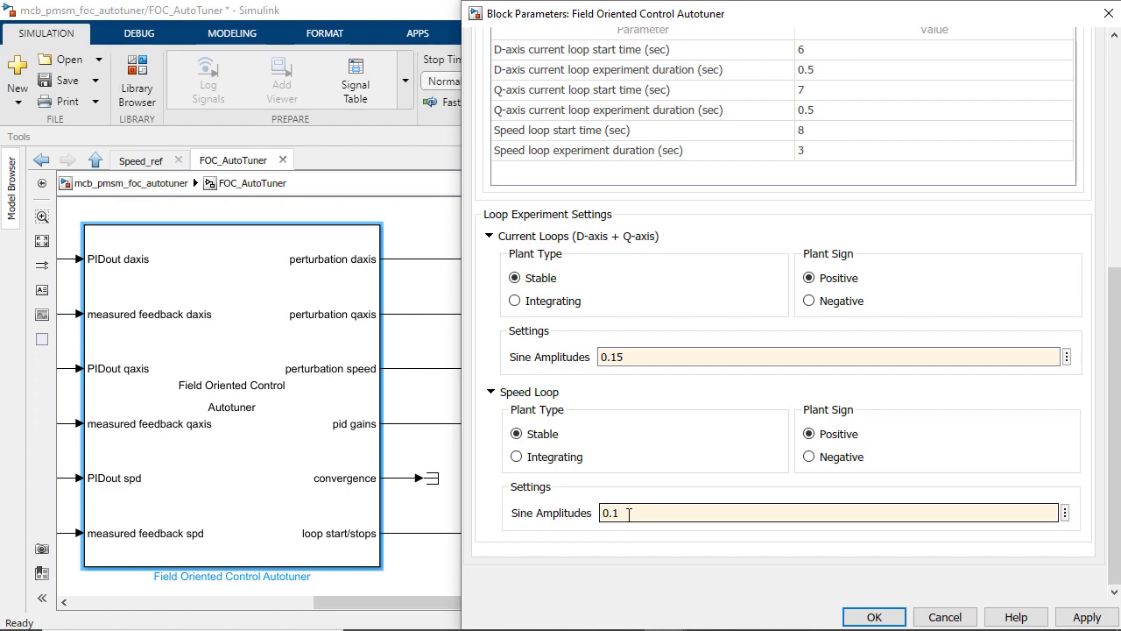
click(638, 538)
scroll(638, 538, up, 5)
click(631, 98)
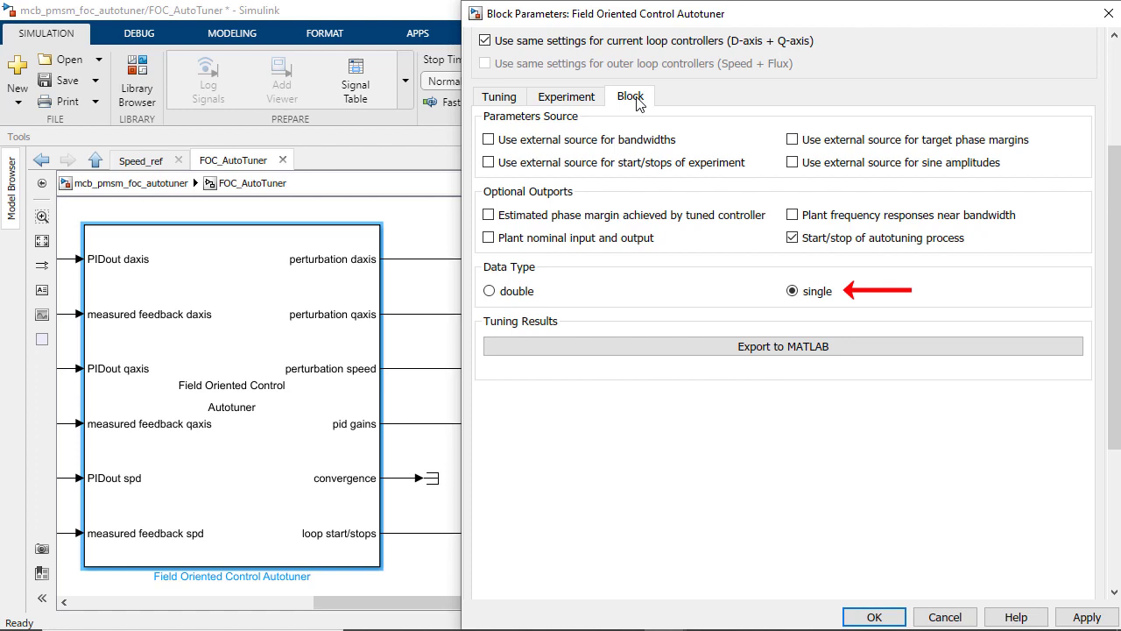
Step: Confirm the autotuner Block Parameters with OK to return to mcb_pmsm_foc_autotuner
click(875, 616)
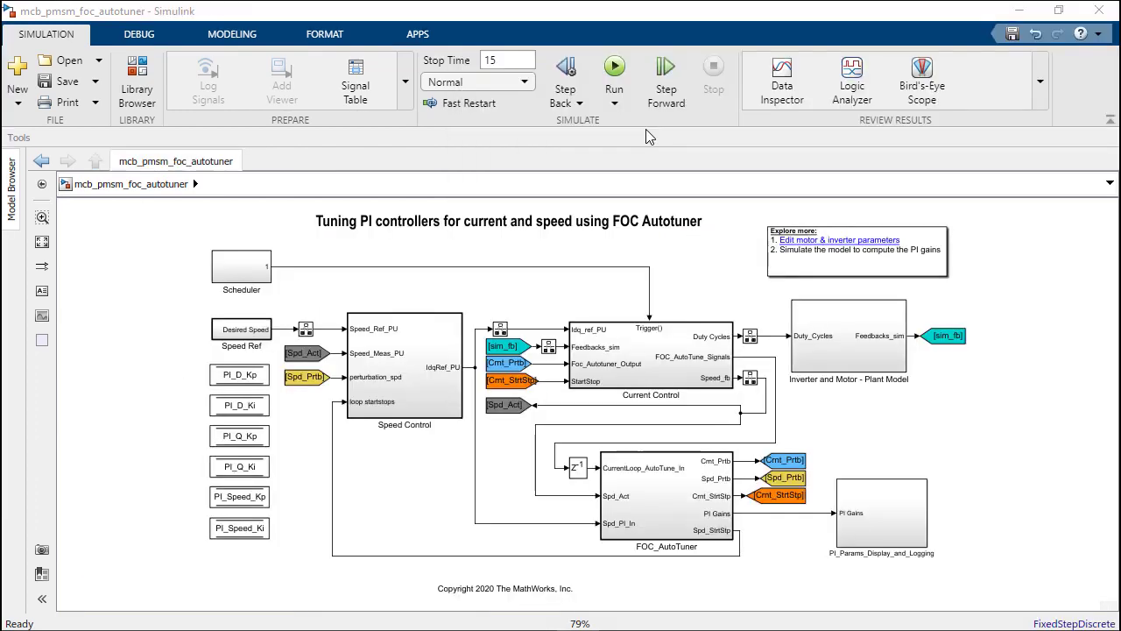
Step: Run the mcb_pmsm_foc_autotuner simulation so the autotuner computes the PI gains
click(621, 76)
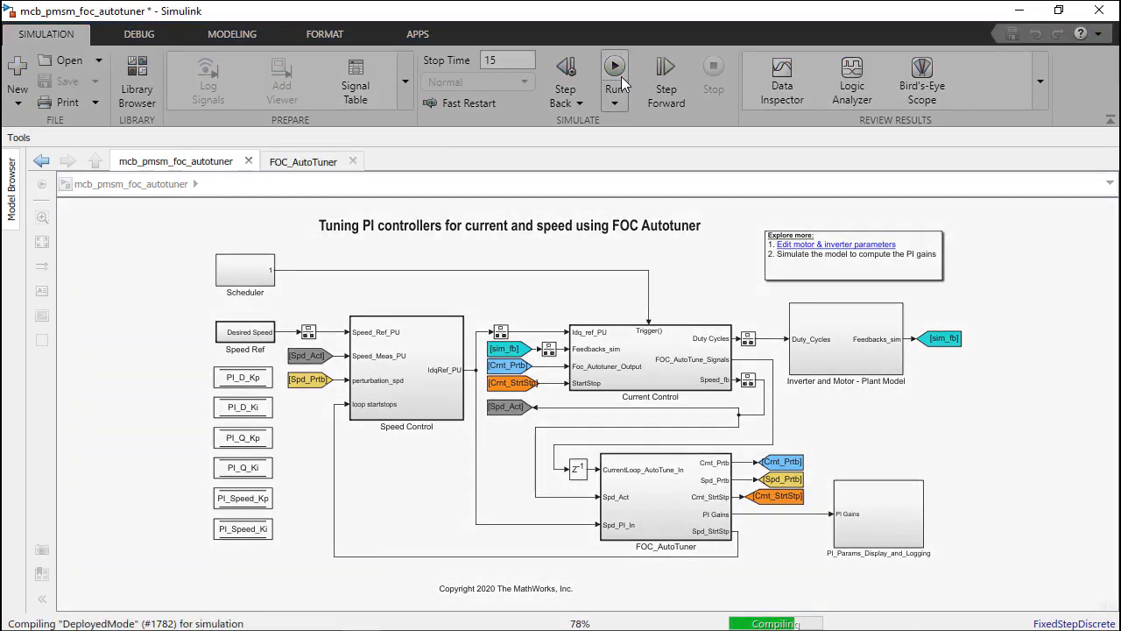